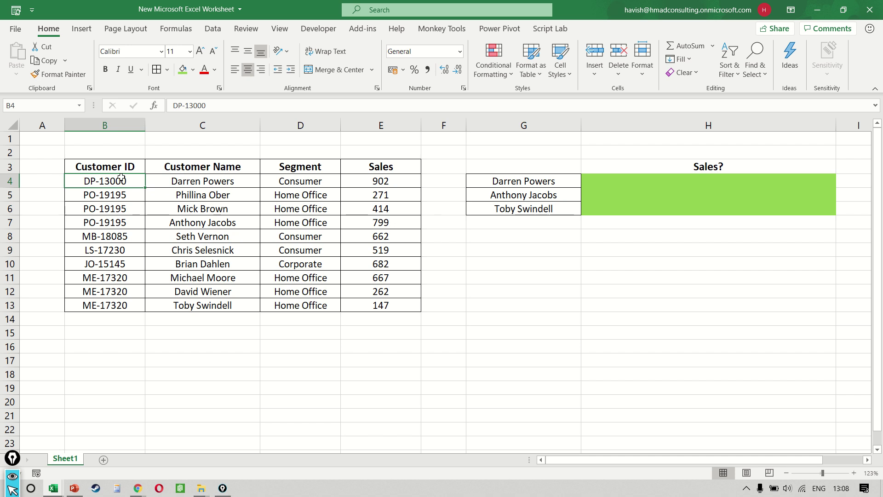
- Select the customer table from Customer ID across to Segment, then the lookup names G4:G6
key("ctrl+shift+Down")
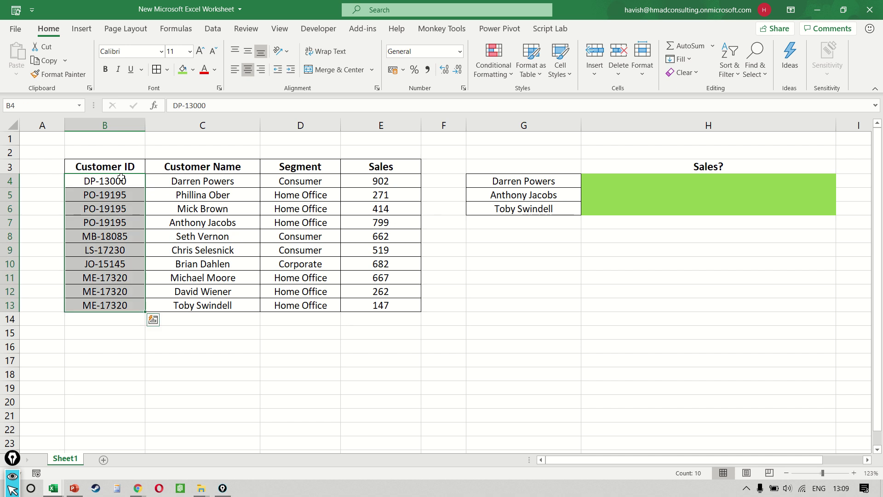
key("shift+Right")
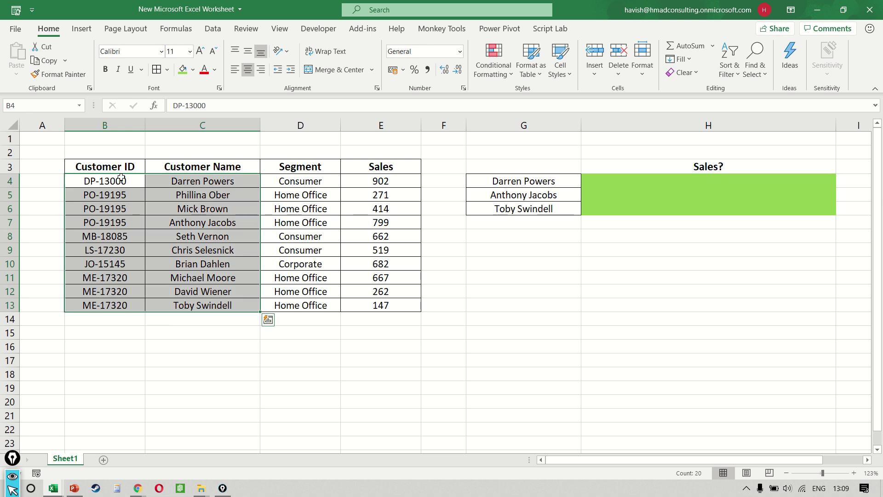
key("shift+Right")
key("shift+Right")
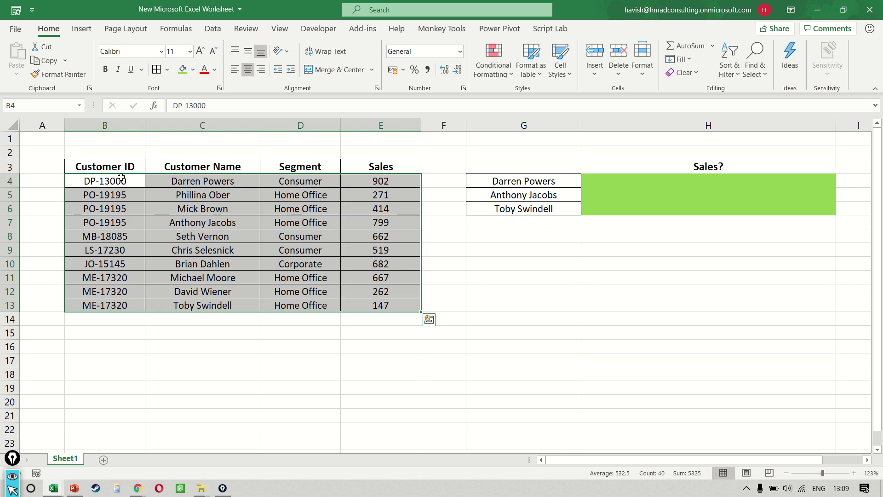
key("Right")
key("Right")
key("Right")
key("Right")
key("Right")
key("shift+Down")
key("shift+Down")
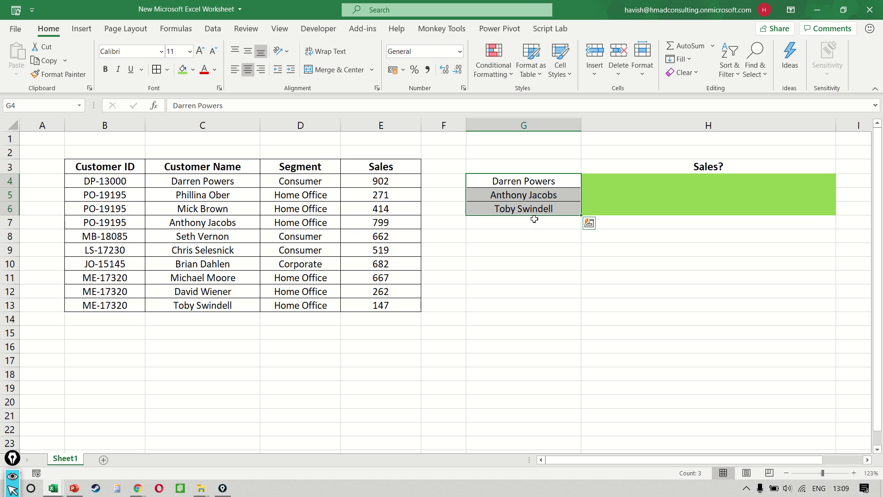
- Trace how Darren Powers and Toby Swindell map to sales 902 and 147 in the table
left_click(664, 185)
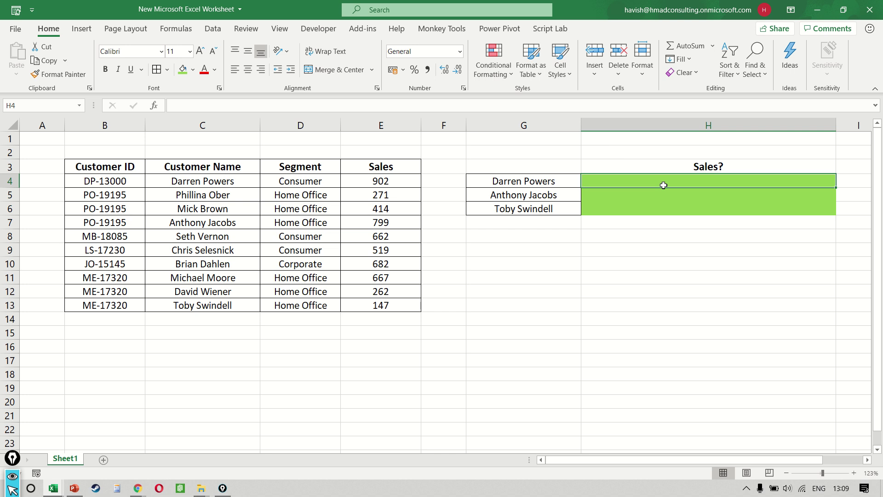
mouse_move(479, 174)
left_mouse_down()
mouse_move(546, 174)
mouse_move(563, 188)
left_mouse_up()
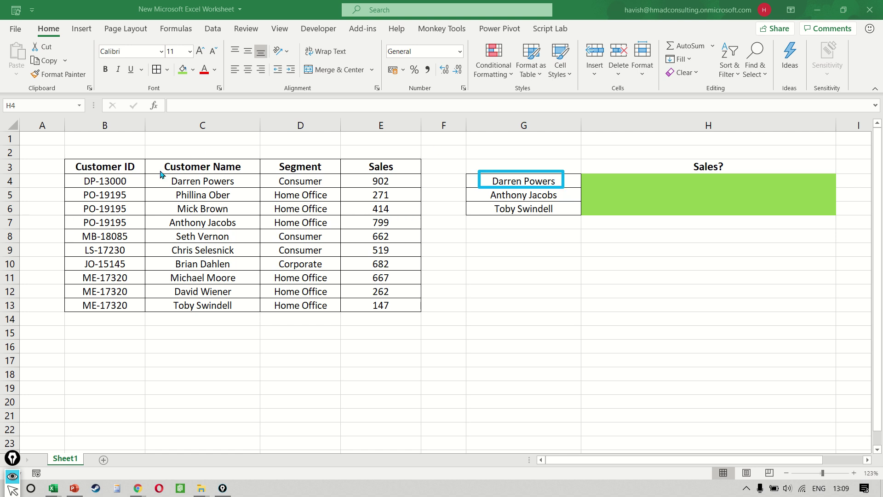
left_click_drag(147, 174, 242, 261)
left_click_drag(267, 317, 257, 317)
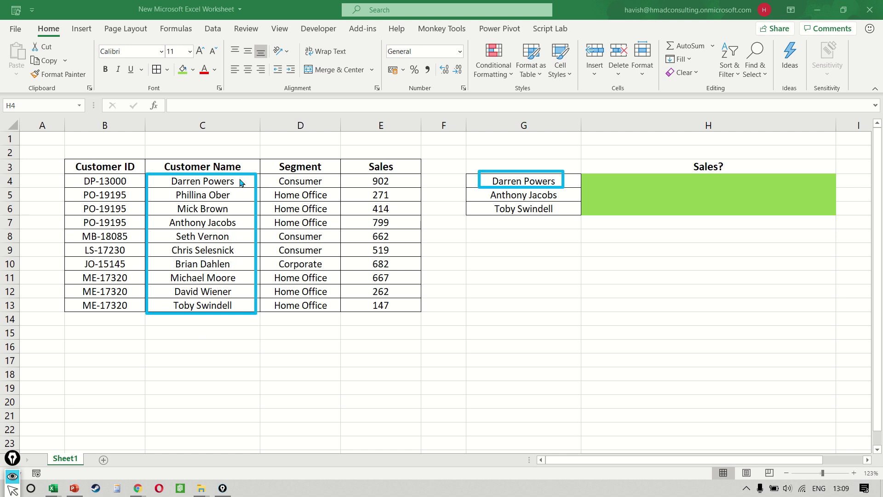
left_click_drag(240, 187, 359, 187)
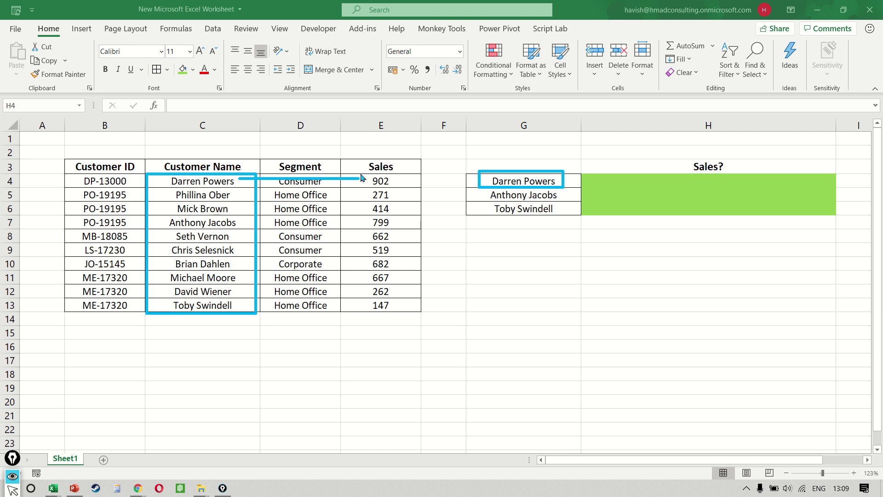
left_click_drag(360, 174, 402, 187)
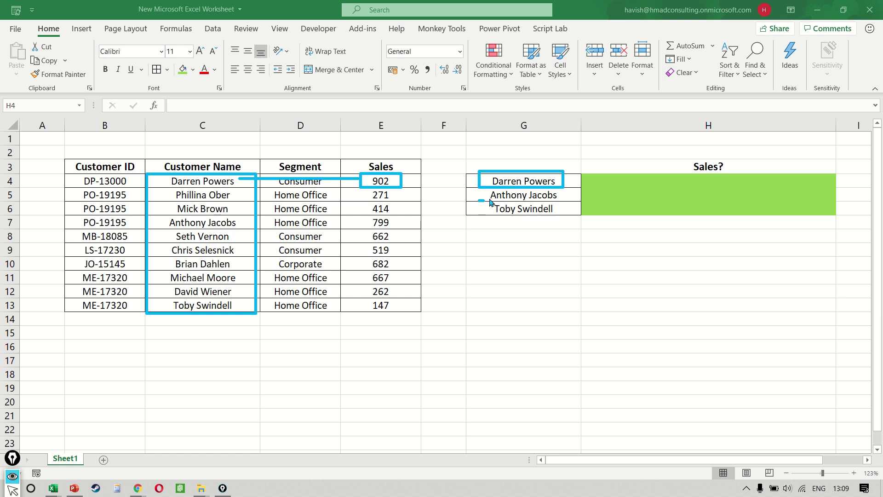
left_click_drag(479, 201, 569, 217)
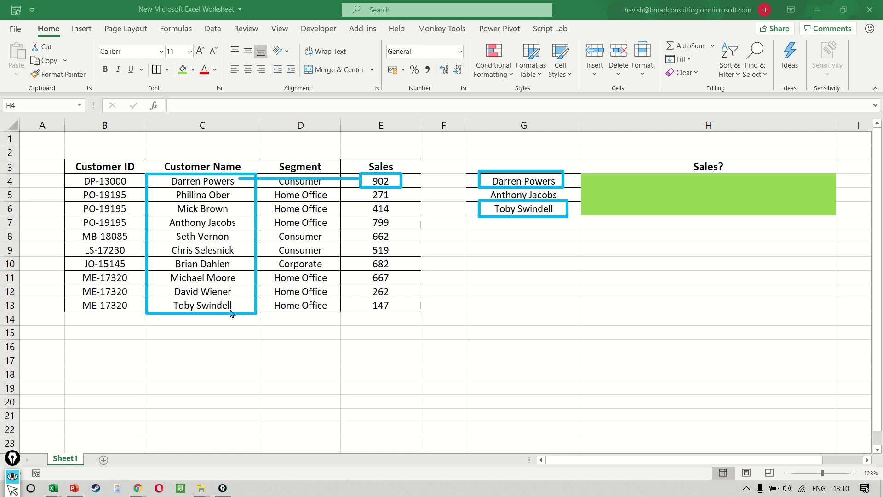
mouse_move(239, 306)
left_mouse_down()
mouse_move(376, 303)
mouse_move(360, 313)
left_mouse_up()
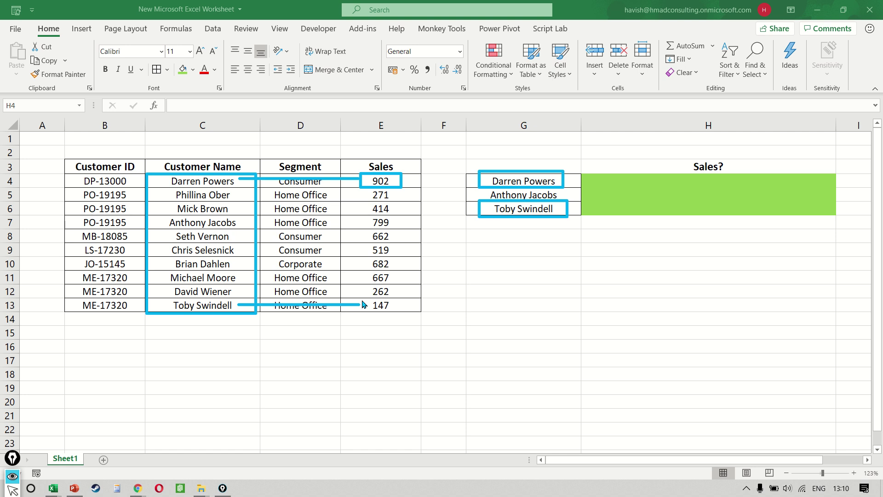
mouse_move(364, 303)
left_mouse_down()
mouse_move(418, 321)
mouse_move(398, 319)
left_mouse_up()
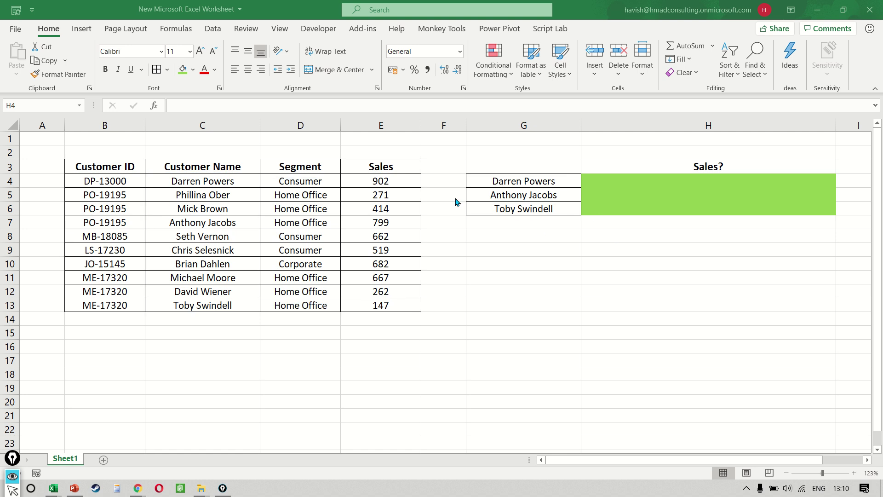
mouse_move(487, 170)
left_mouse_down()
mouse_move(563, 183)
mouse_move(567, 192)
left_mouse_up()
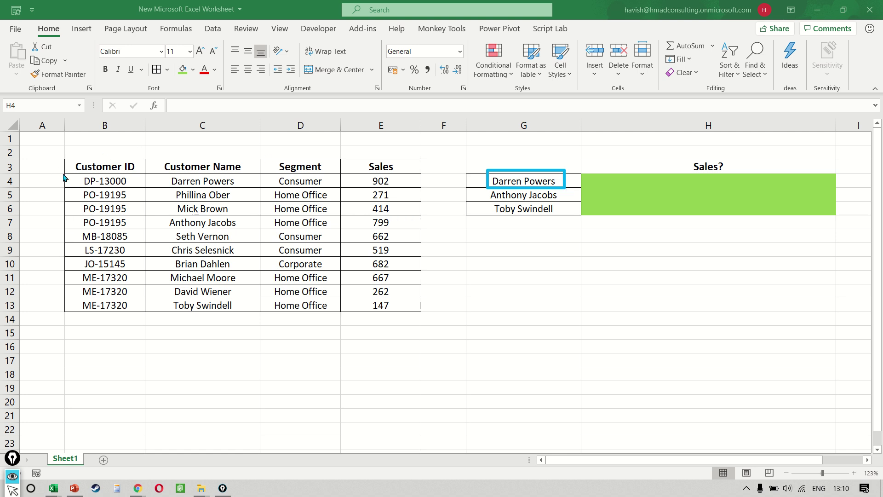
mouse_move(63, 174)
left_mouse_down()
mouse_move(134, 316)
mouse_move(147, 313)
left_mouse_up()
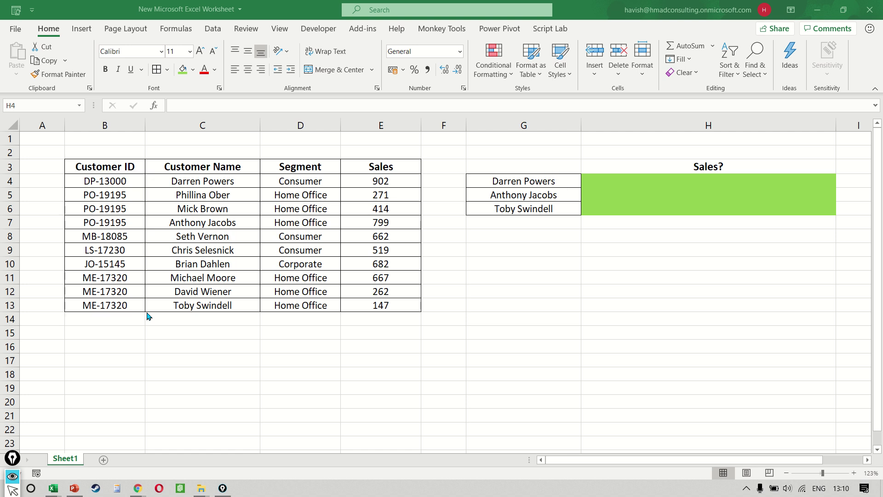
- Begin a VLOOKUP formula in H4 by typing =vl and accepting the suggestion
left_click(608, 181)
type("Q=vl")
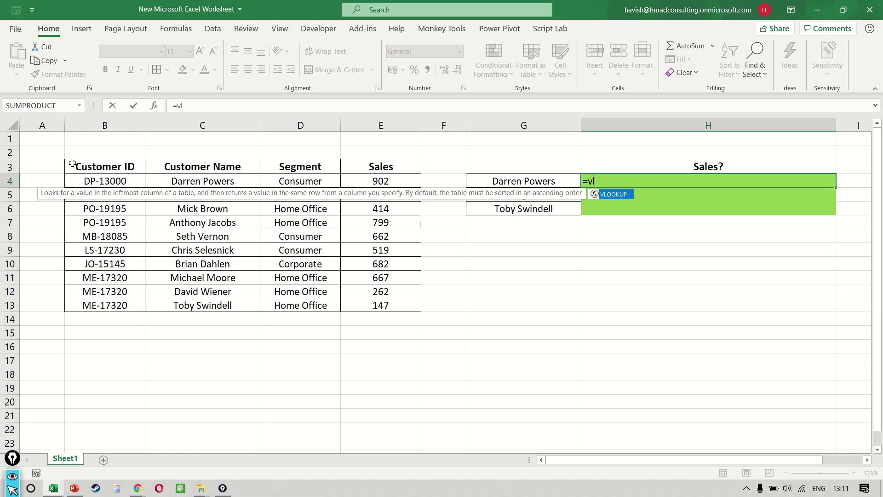
key("Tab")
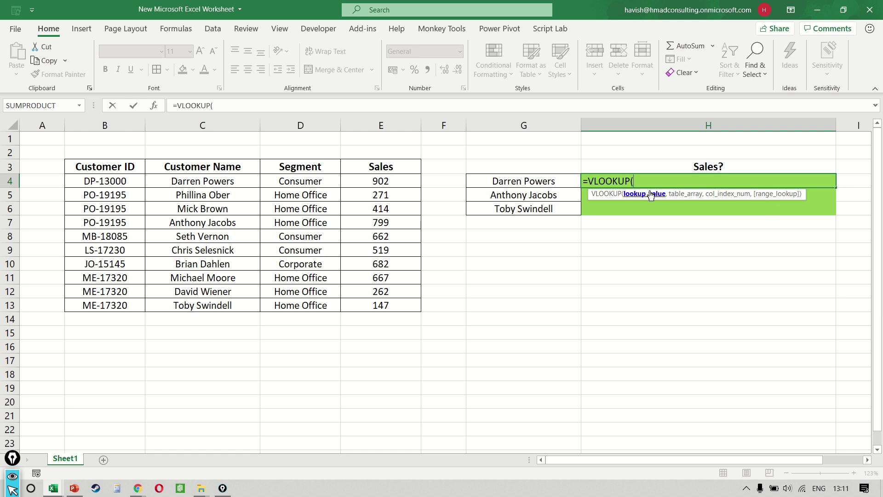
- Use G4 as the lookup value and C3:E13, Customer Name through Sales, as the table array
left_click(518, 182)
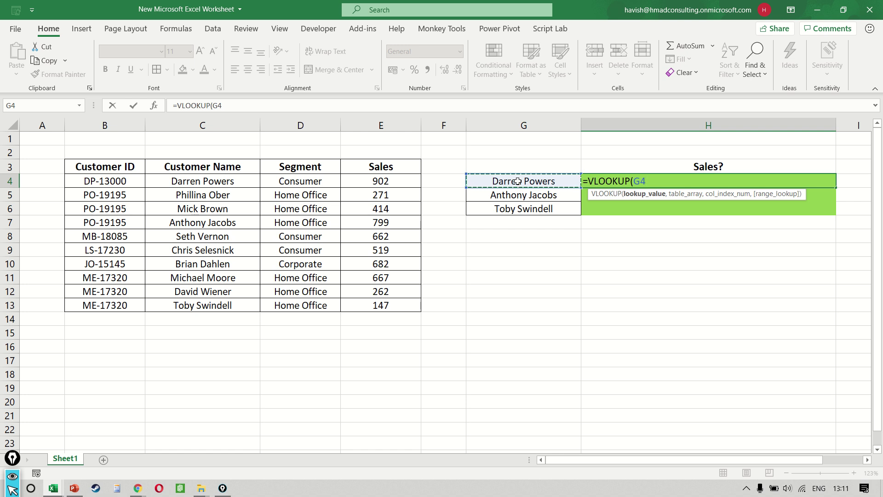
type(",")
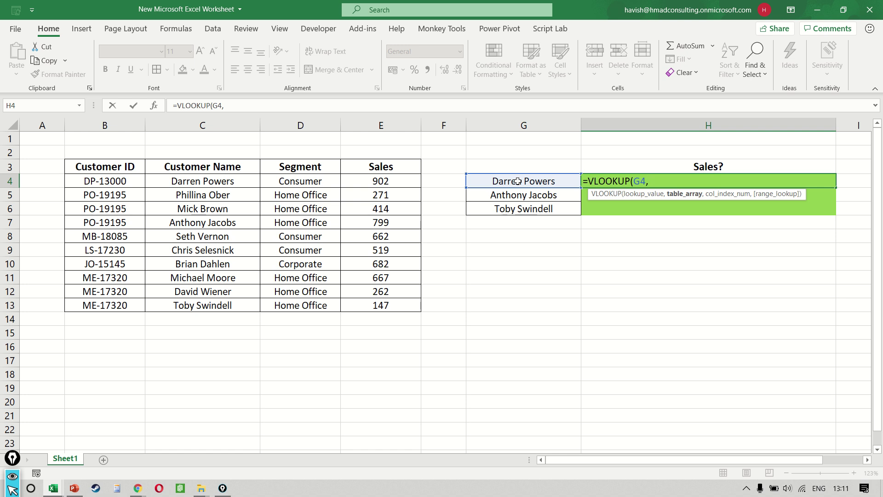
left_click_drag(92, 164, 92, 307)
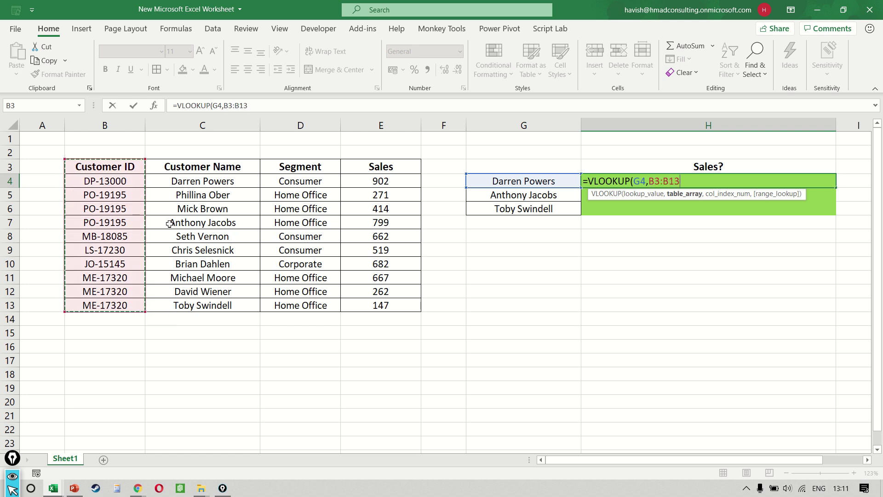
left_click_drag(197, 164, 209, 299)
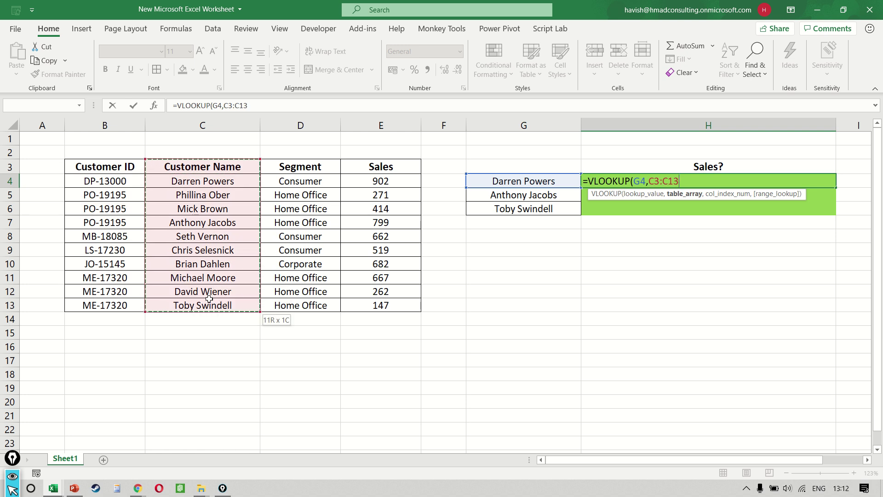
left_click_drag(209, 299, 399, 312)
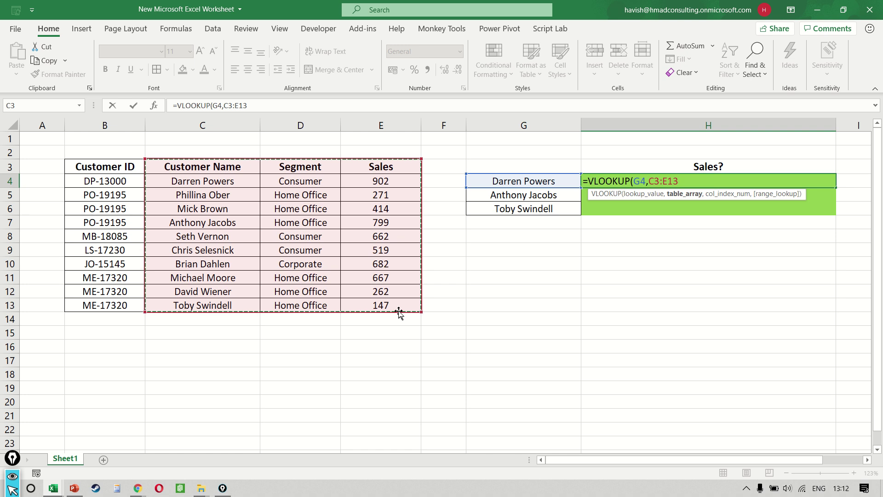
type(",")
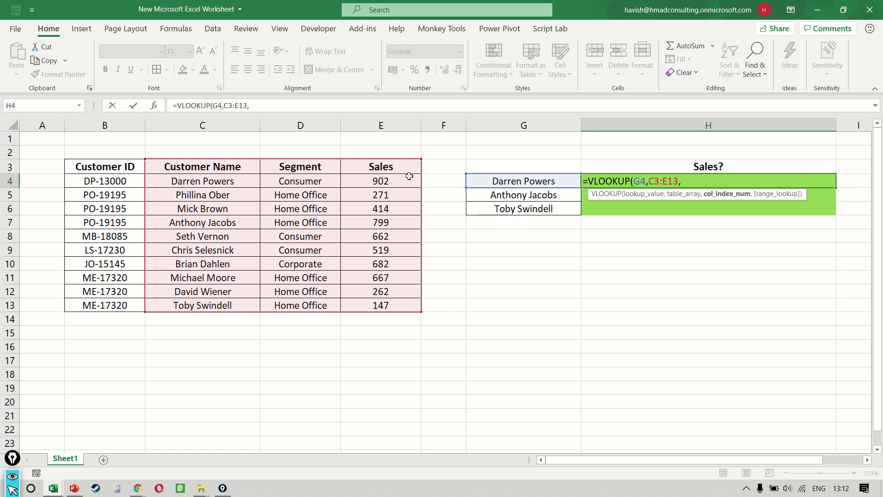
- Add column index 3 and FALSE for an exact match to the H4 formula
type("3,")
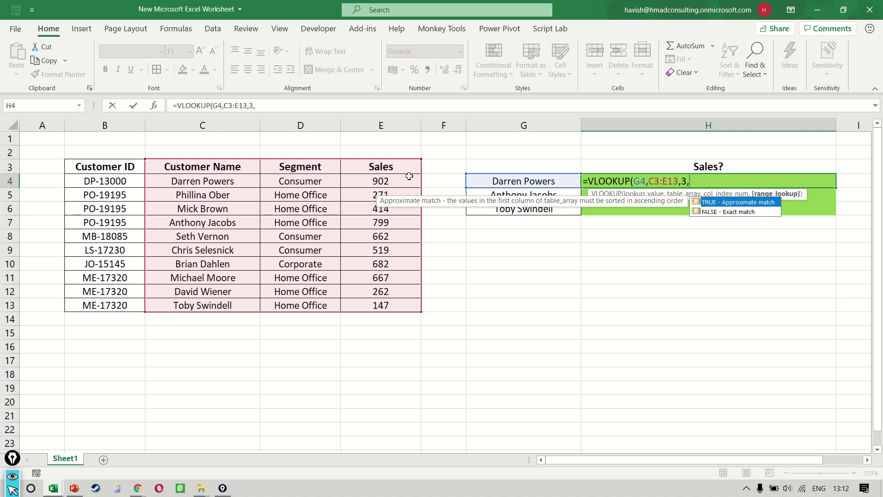
key("Down")
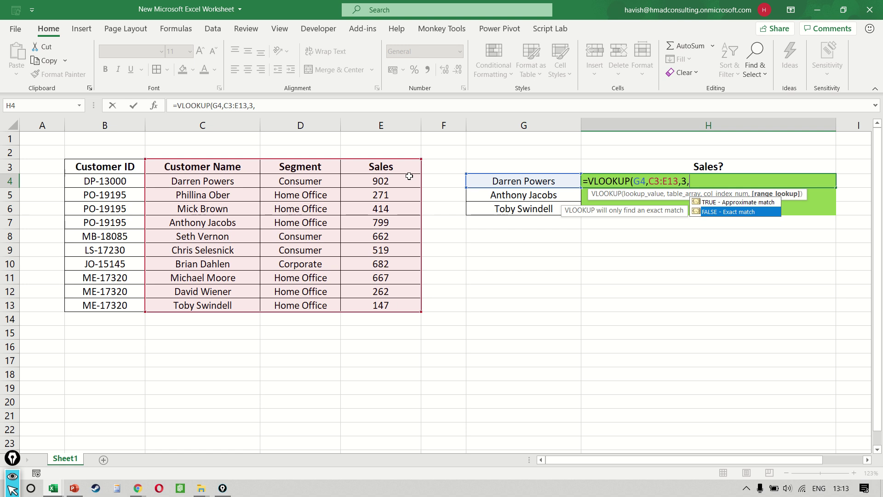
key("Tab")
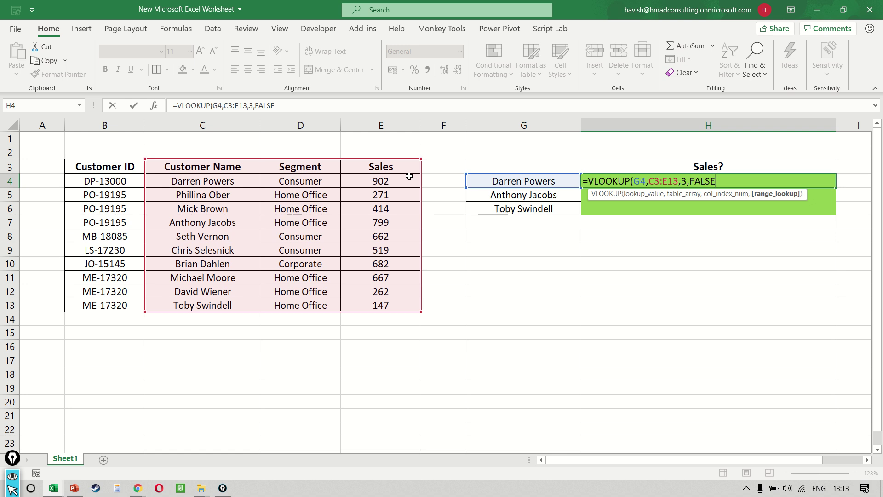
- Close and commit the H4 formula, confirming 902 matches Darren Powers's sales in E4
type(")")
key("ctrl+Return")
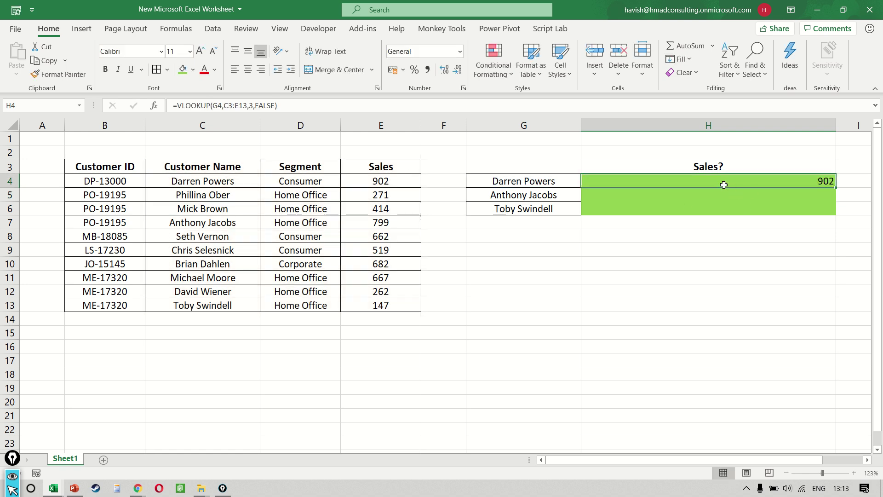
left_click(219, 180)
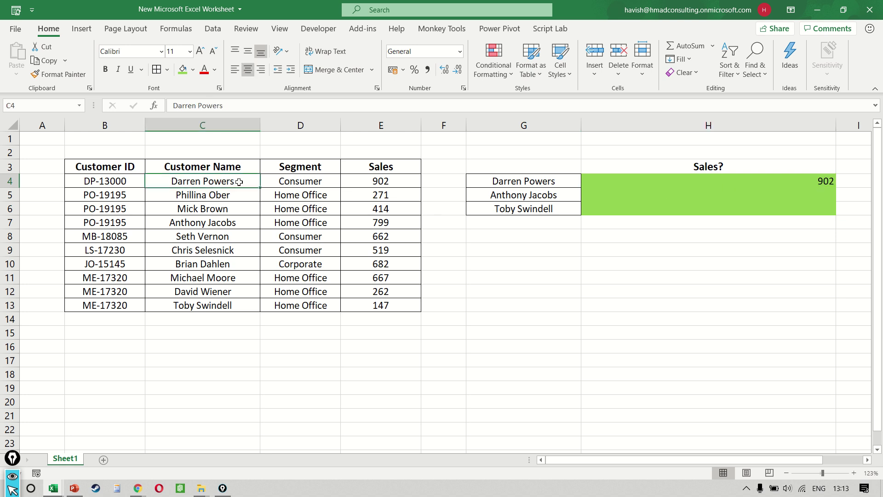
left_click(405, 180)
- Reopen H4's formula and highlight the G4, C3:E13 and FALSE arguments in turn
double_click(678, 183)
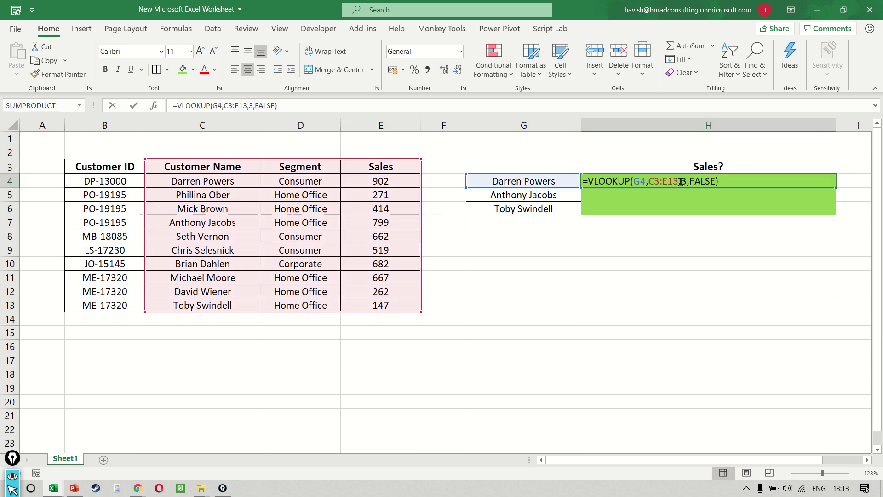
double_click(641, 182)
left_click_drag(650, 182, 679, 182)
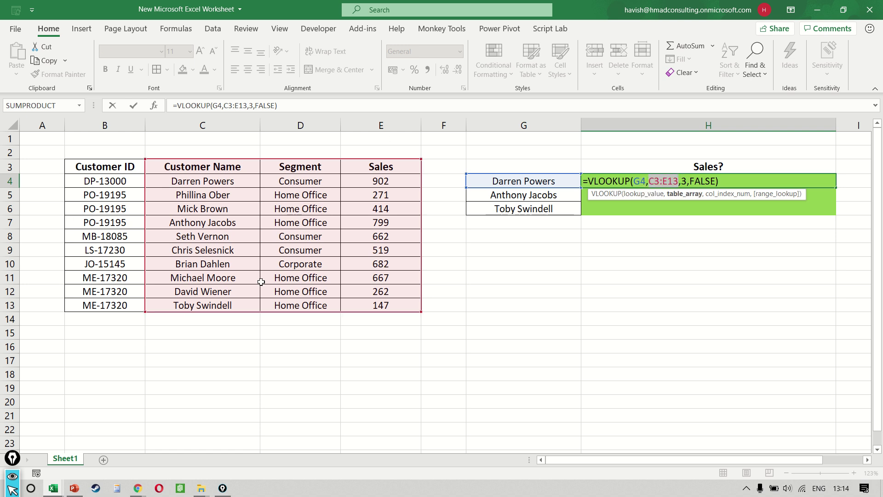
left_click(690, 181)
double_click(698, 180)
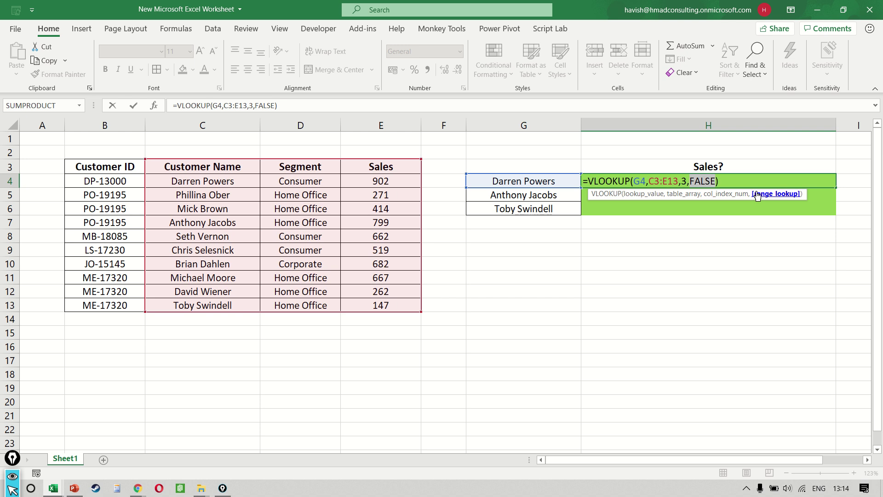
- Commit H4 and fill its VLOOKUP down through H6, showing 799 and 147
left_click(731, 183)
key("Return")
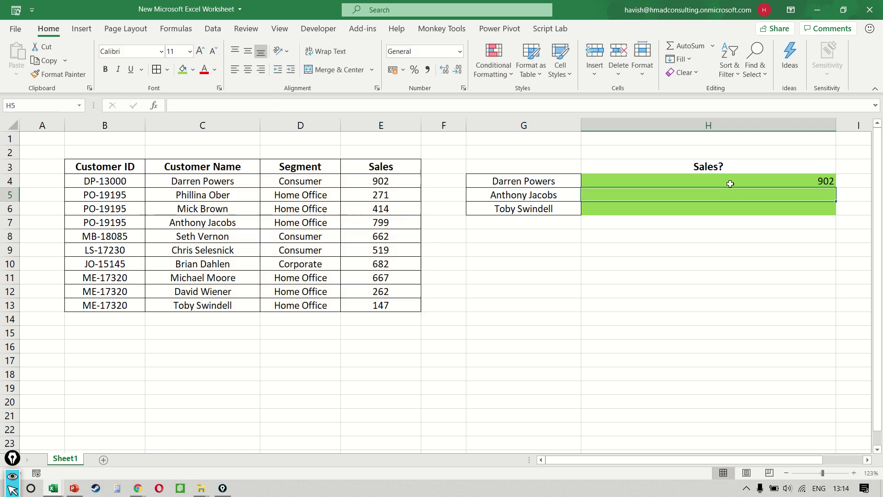
key("Up")
key("shift+Down")
key("shift+Down")
key("ctrl+d")
key("Down")
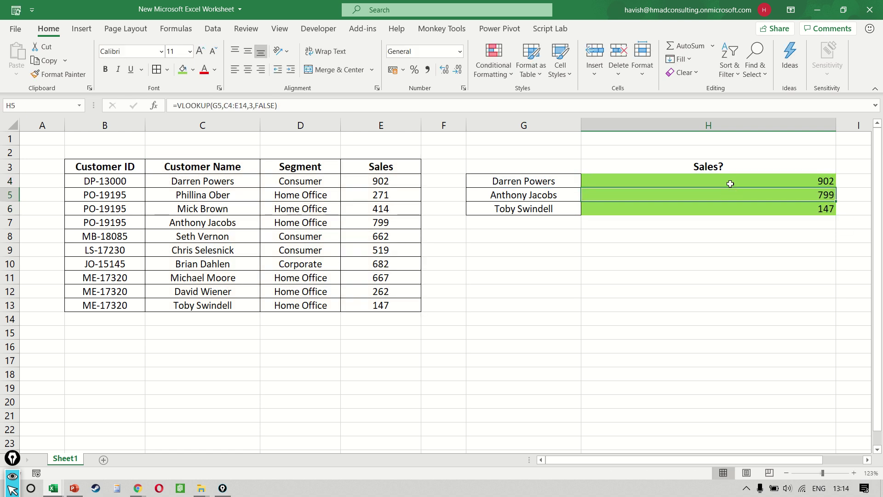
key("Down")
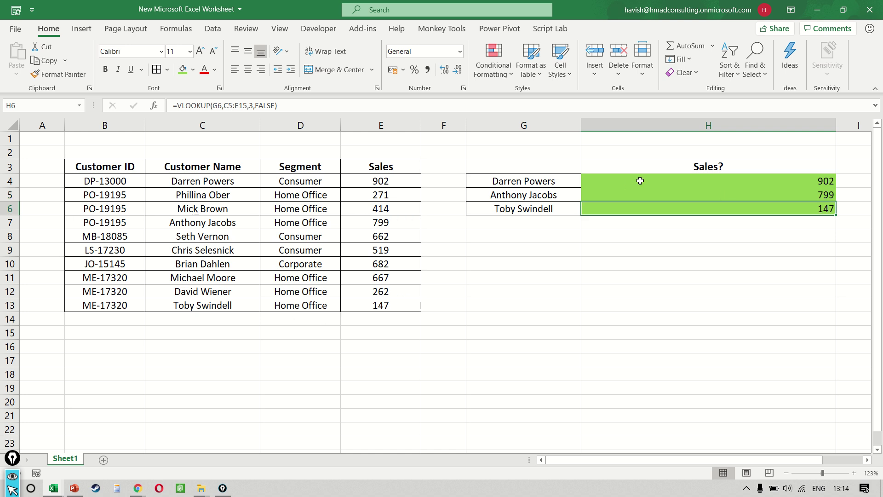
key("Up")
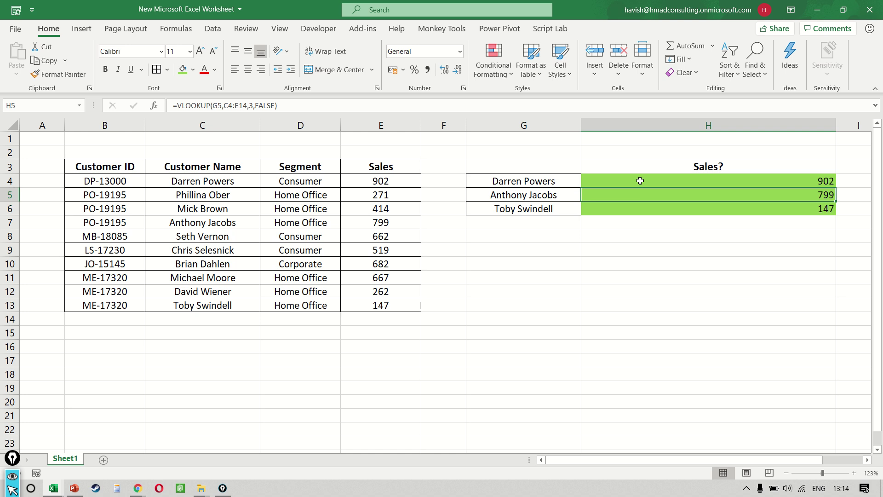
key("F2")
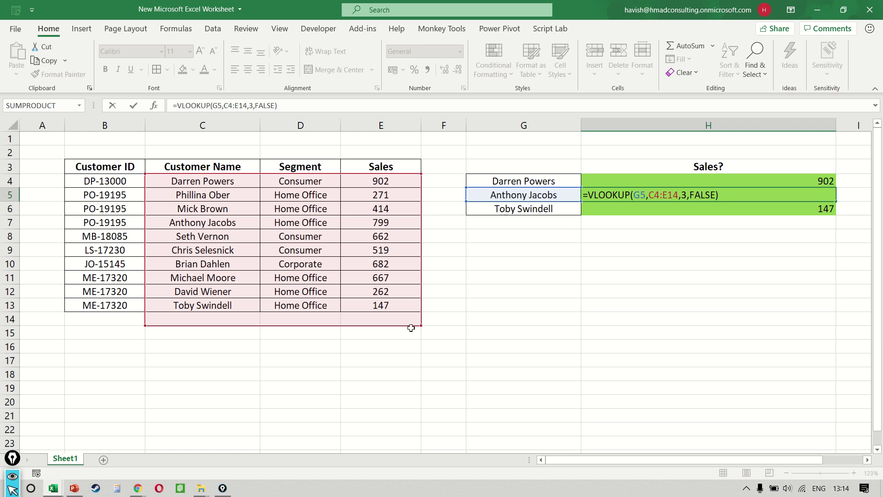
key("Return")
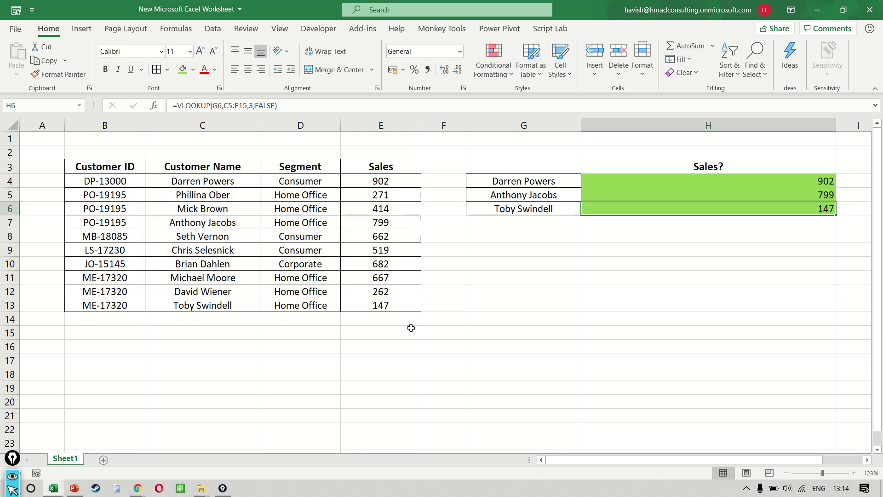
key("F2")
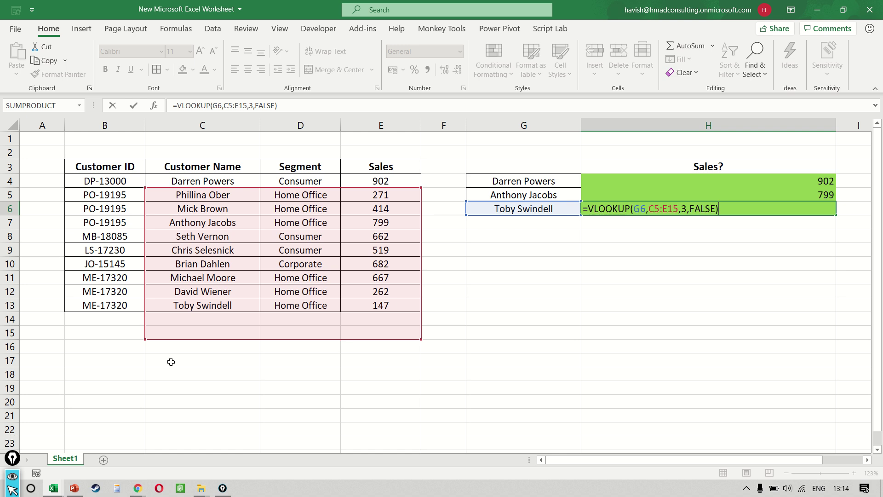
key("Return")
key("Up")
key("Left")
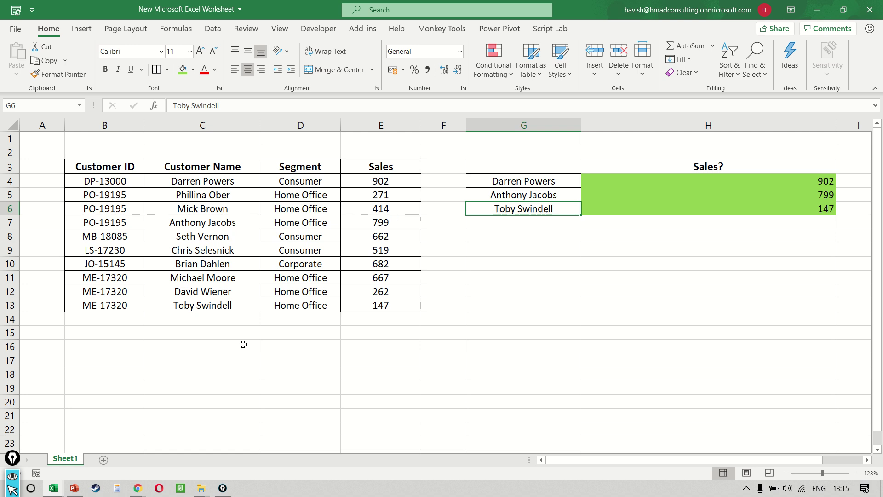
- Enter Phillinia Ober in G6 and inspect H6's lookup formula
type("Phill")
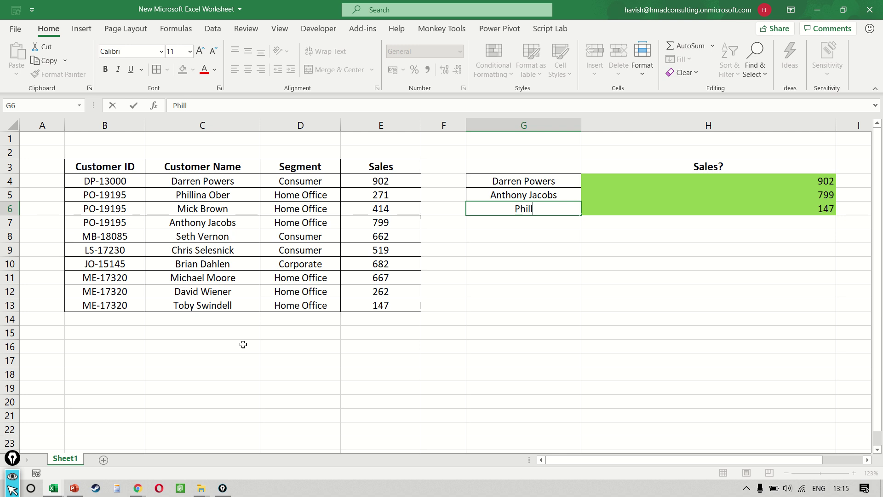
type("inia Ober")
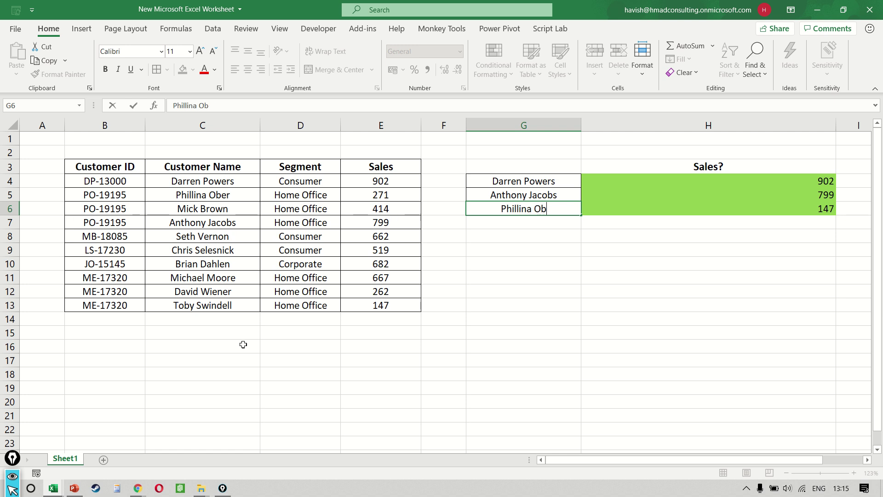
key("Return")
key("Up")
key("Right")
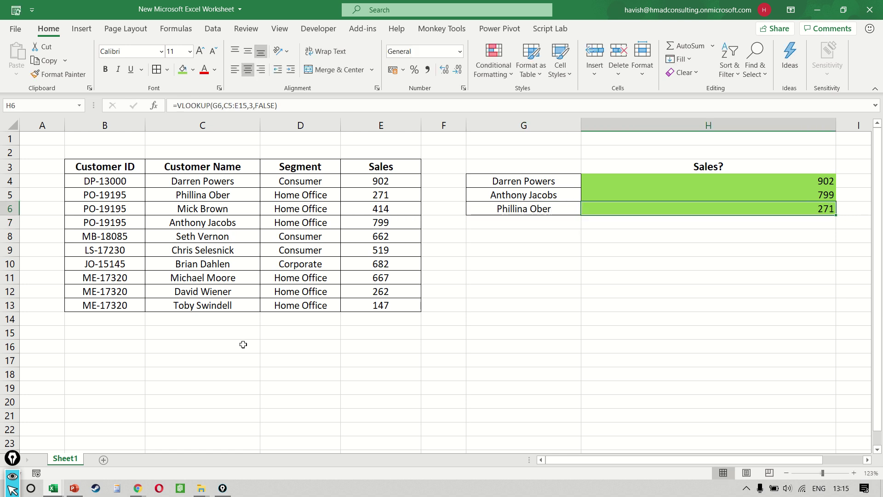
key("F2")
key("Escape")
key("Left")
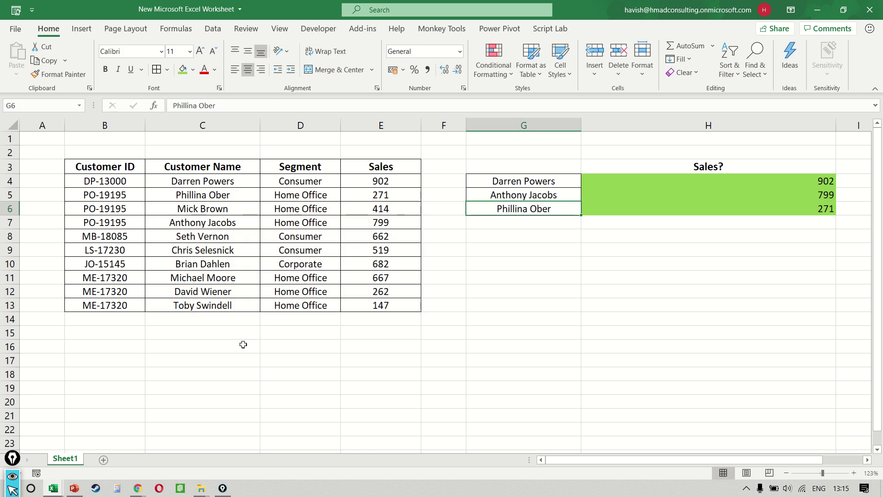
- Copy G6:H6 down into row 7 and inspect H7's lookup formula
key("Down")
key("shift+Right")
key("ctrl+d")
key("shift+Left")
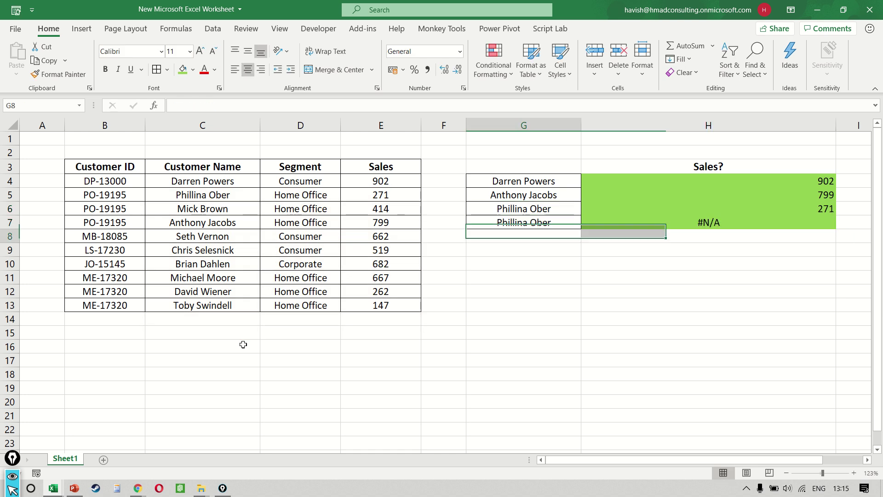
key("Right")
key("Up")
key("Left")
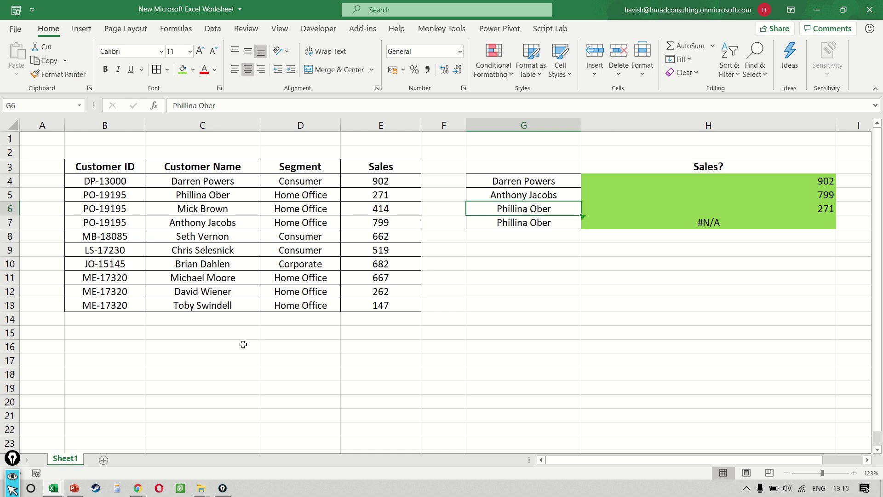
type("Mick Brown")
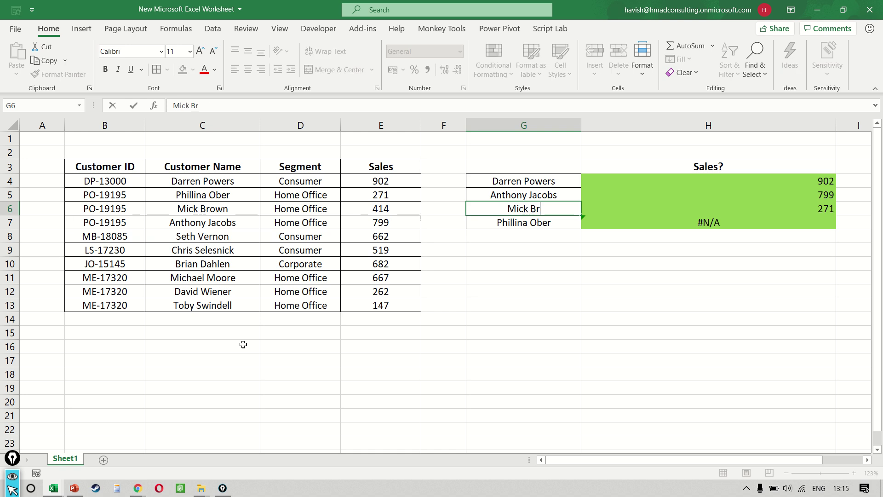
key("Return")
key("Right")
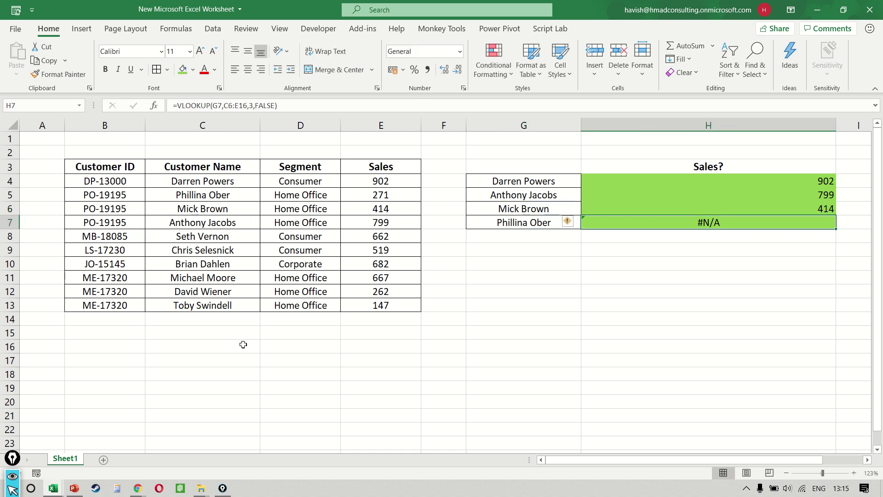
key("F2")
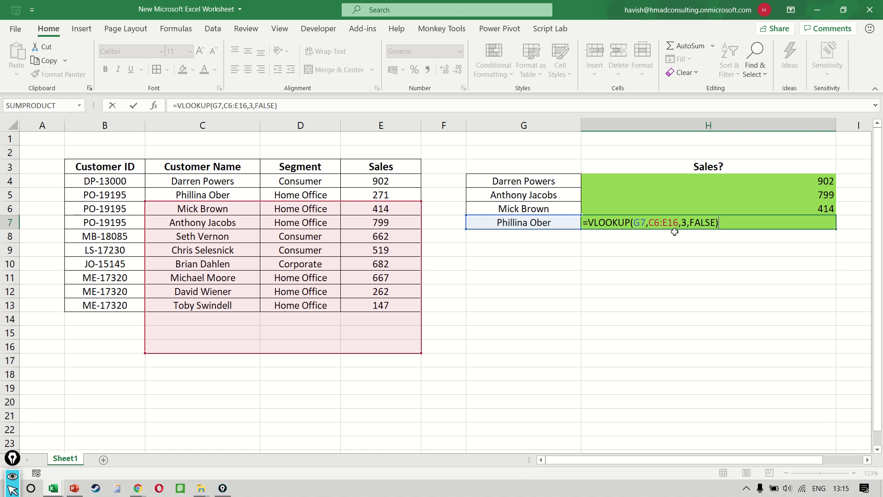
key("ctrl+Return")
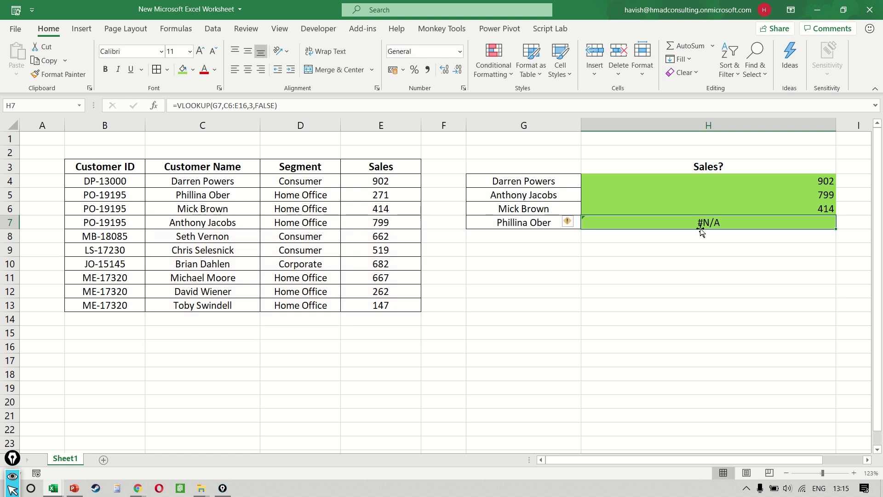
key("F2")
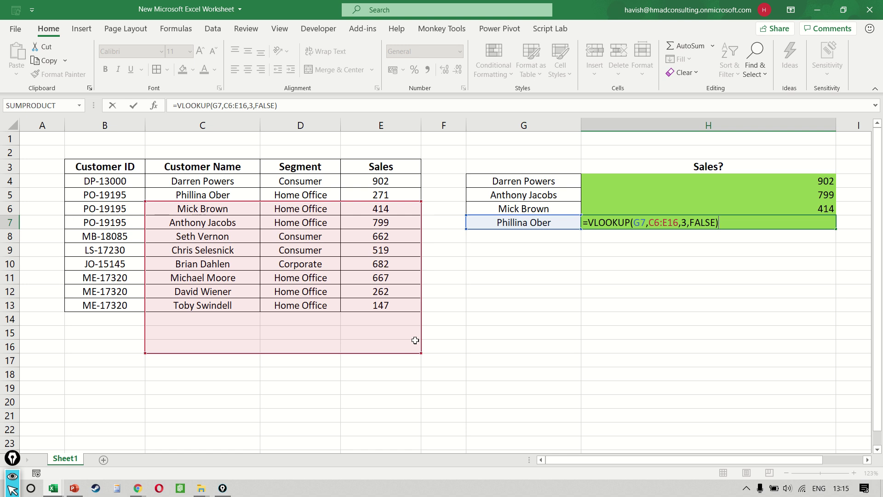
- Undo the copied lookups, lock H4's range to $C$3:$E$13, and fill it down to H7
key("Return")
key("ctrl+z")
key("ctrl+z")
key("ctrl+z")
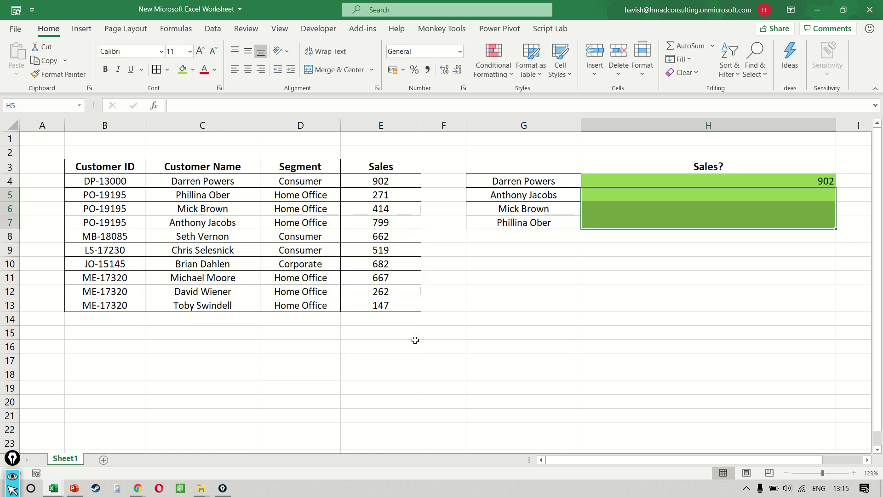
key("F2")
key("Left")
key("Left")
key("Left")
key("Left")
key("Left")
key("Left")
key("Left")
key("Left")
key("Left")
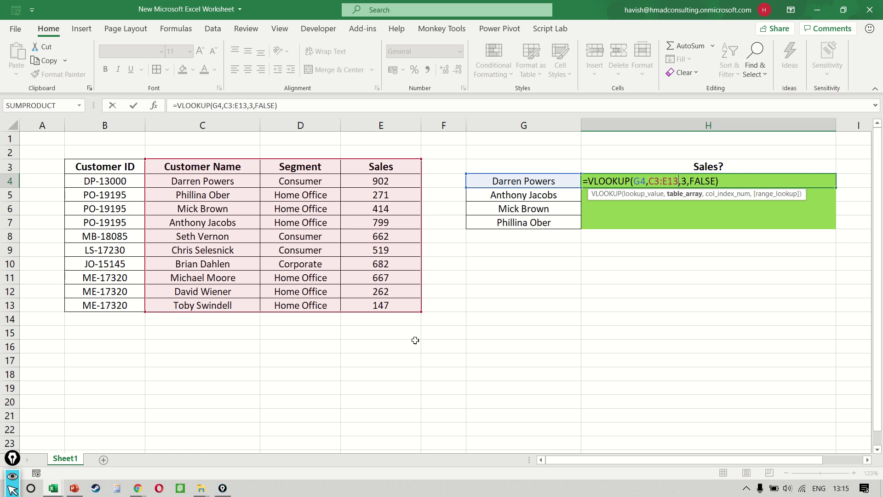
key("shift+Left")
key("shift+Left")
key("shift+Left")
key("shift+Left")
key("shift+Left")
key("shift+Left")
key("F4")
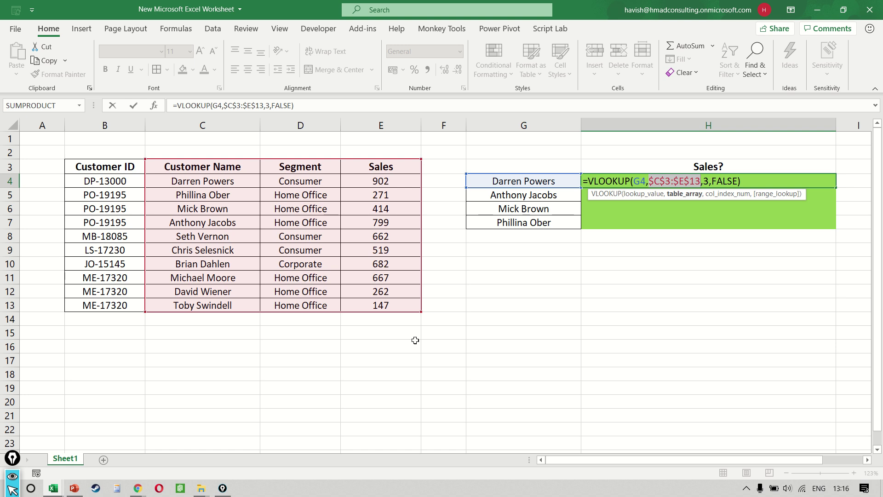
key("ctrl+Return")
key("shift+Down")
key("shift+Down")
key("shift+Down")
key("ctrl+d")
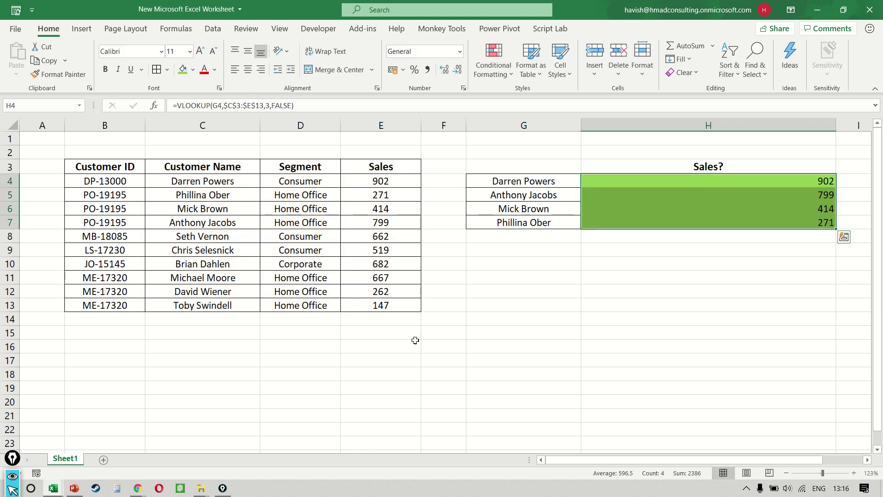
key("shift+Up")
key("shift+Up")
key("shift+Up")
key("F2")
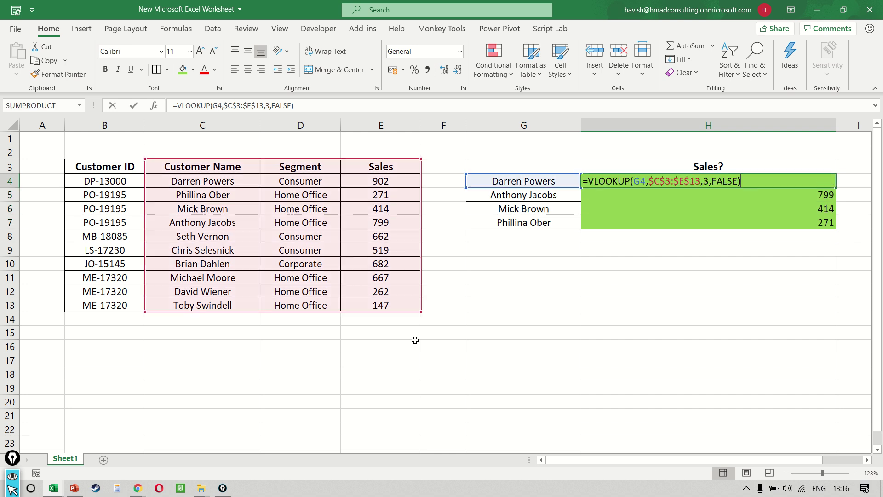
key("Return")
key("F2")
key("Escape")
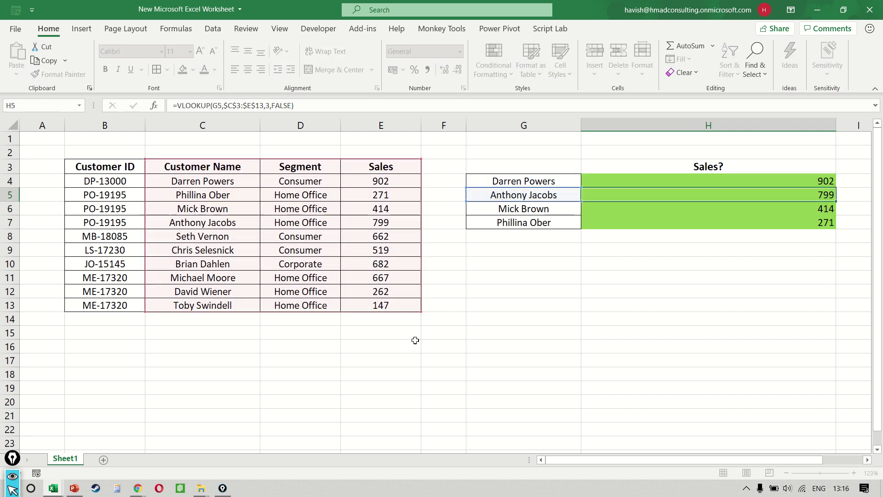
key("Down")
key("F2")
key("Return")
key("Down")
key("Up")
key("F2")
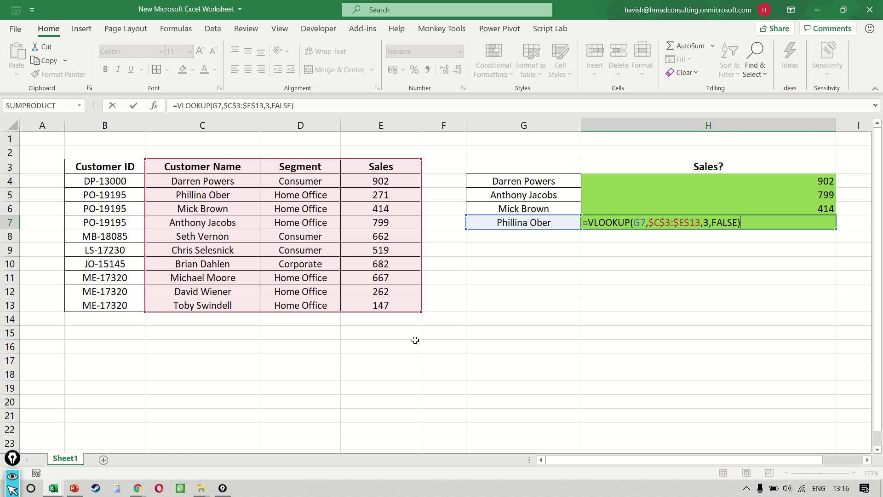
key("Return")
key("Up")
key("Up")
key("Up")
key("Up")
key("F2")
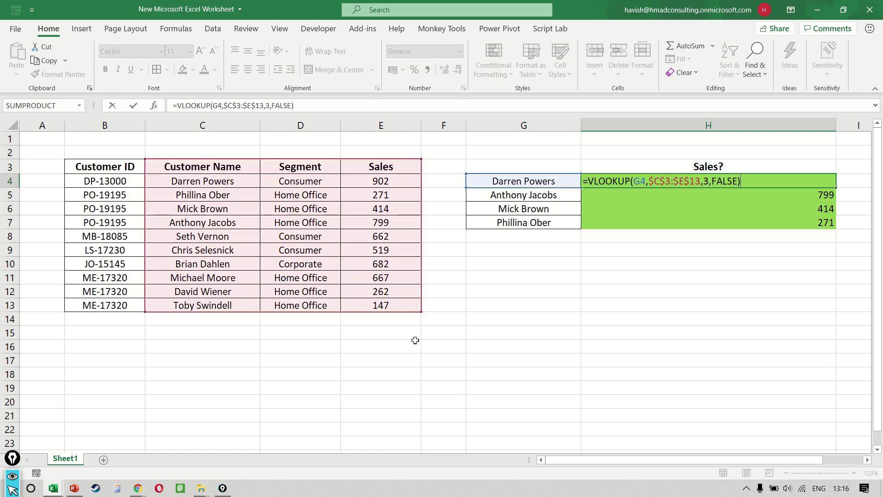